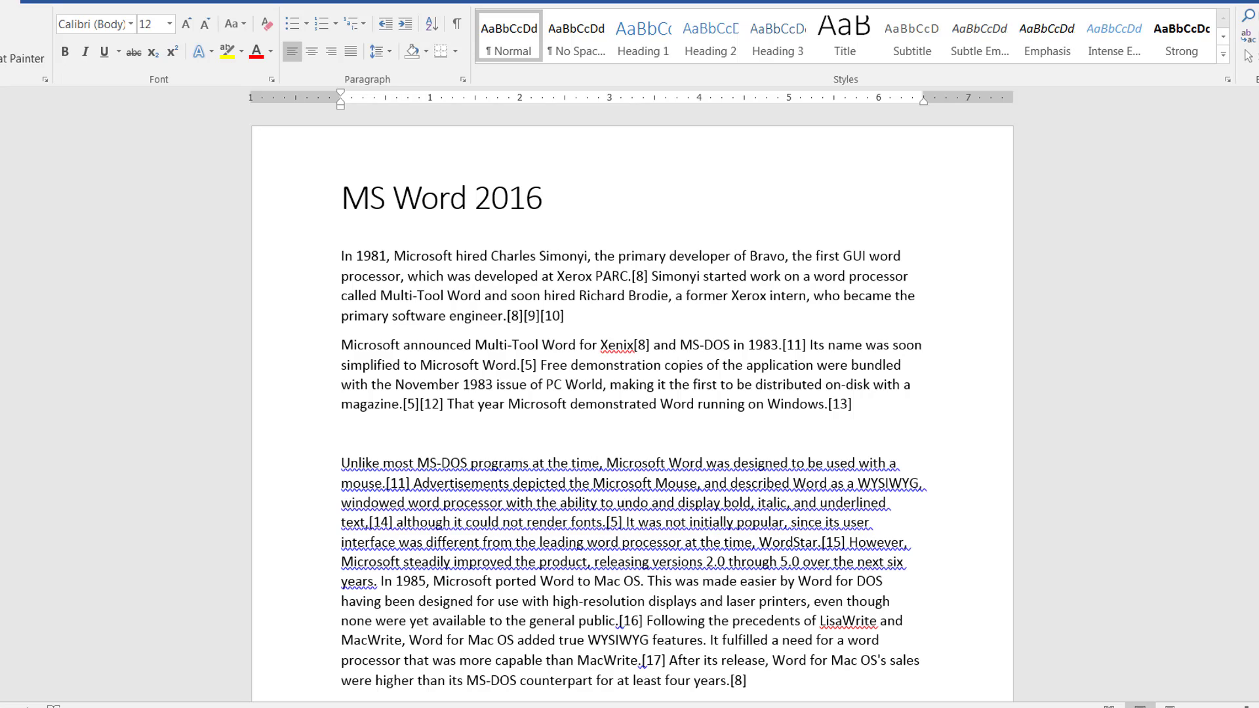
Step: Type the test word 'This' on the empty line, then delete it and remove the extra blank line
{"action": "left_click", "coordinate": [561, 431]}
{"action": "type", "text": "This"}
{"action": "key", "text": "shift+Home"}
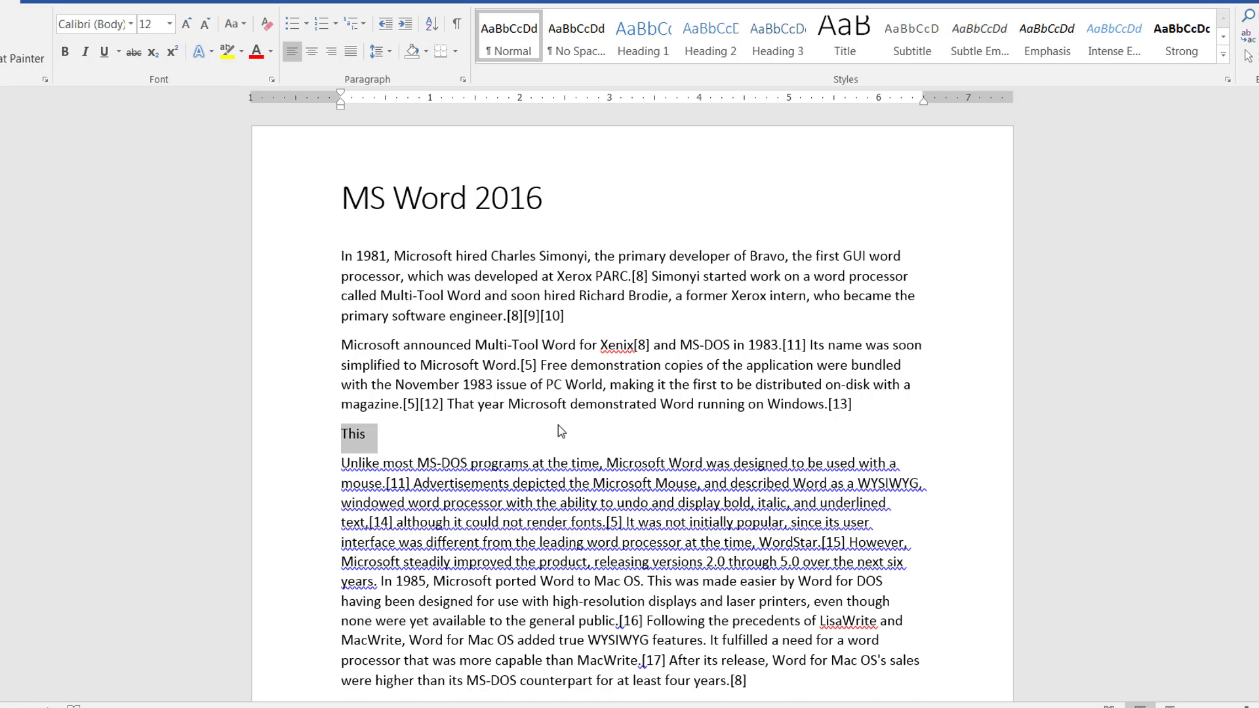
{"action": "key", "text": "Delete"}
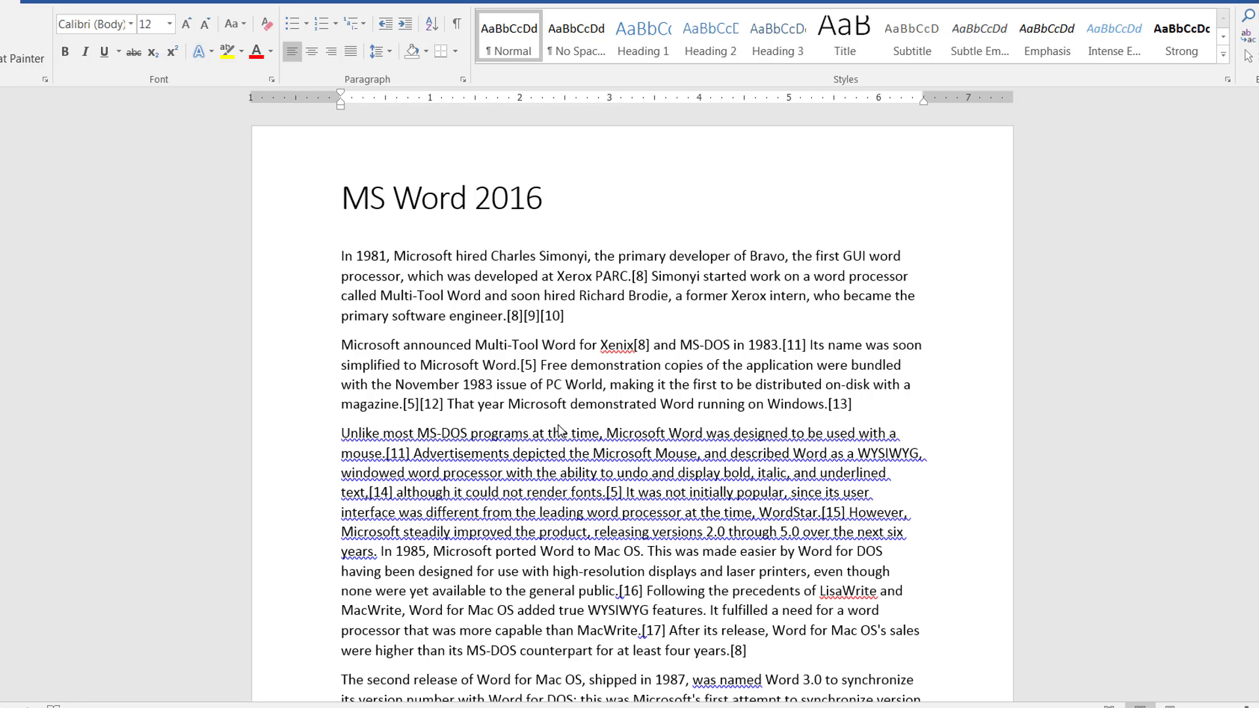
{"action": "key", "text": "Return"}
{"action": "key", "text": "Return"}
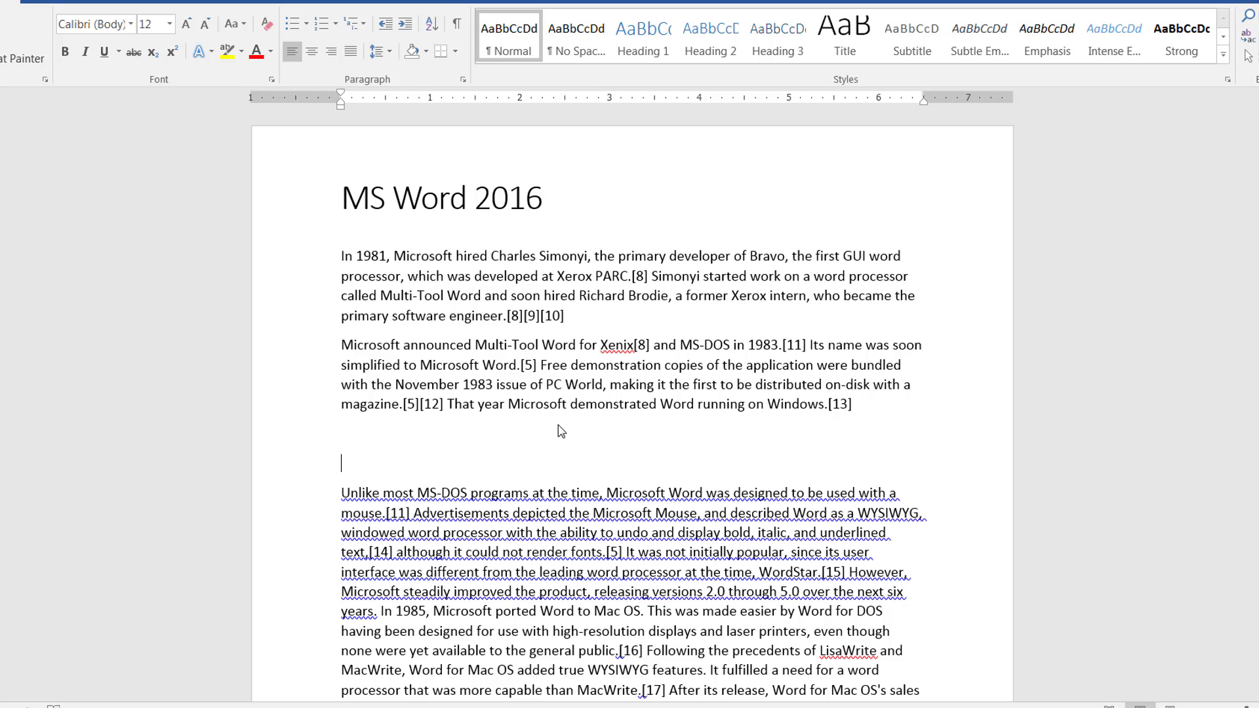
{"action": "key", "text": "BackSpace"}
{"action": "key", "text": "Up"}
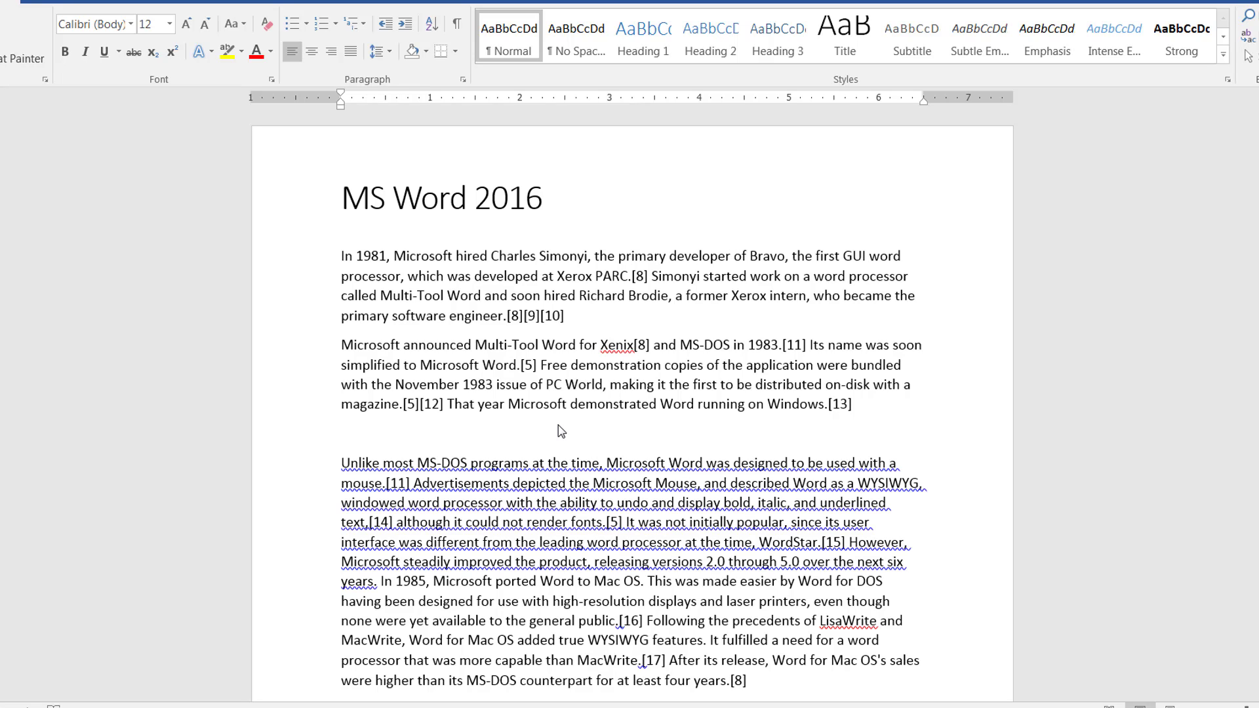
Step: Type 'Microsoft', trim it down to 'MS', then clear the test text from the line
{"action": "type", "text": "Microsoft"}
{"action": "key", "text": "BackSpace"}
{"action": "key", "text": "BackSpace"}
{"action": "key", "text": "BackSpace"}
{"action": "key", "text": "BackSpace"}
{"action": "key", "text": "BackSpace"}
{"action": "key", "text": "BackSpace"}
{"action": "key", "text": "BackSpace"}
{"action": "key", "text": "BackSpace"}
{"action": "key", "text": "BackSpace"}
{"action": "type", "text": "S"}
{"action": "key", "text": "BackSpace"}
{"action": "key", "text": "BackSpace"}
{"action": "key", "text": "BackSpace"}
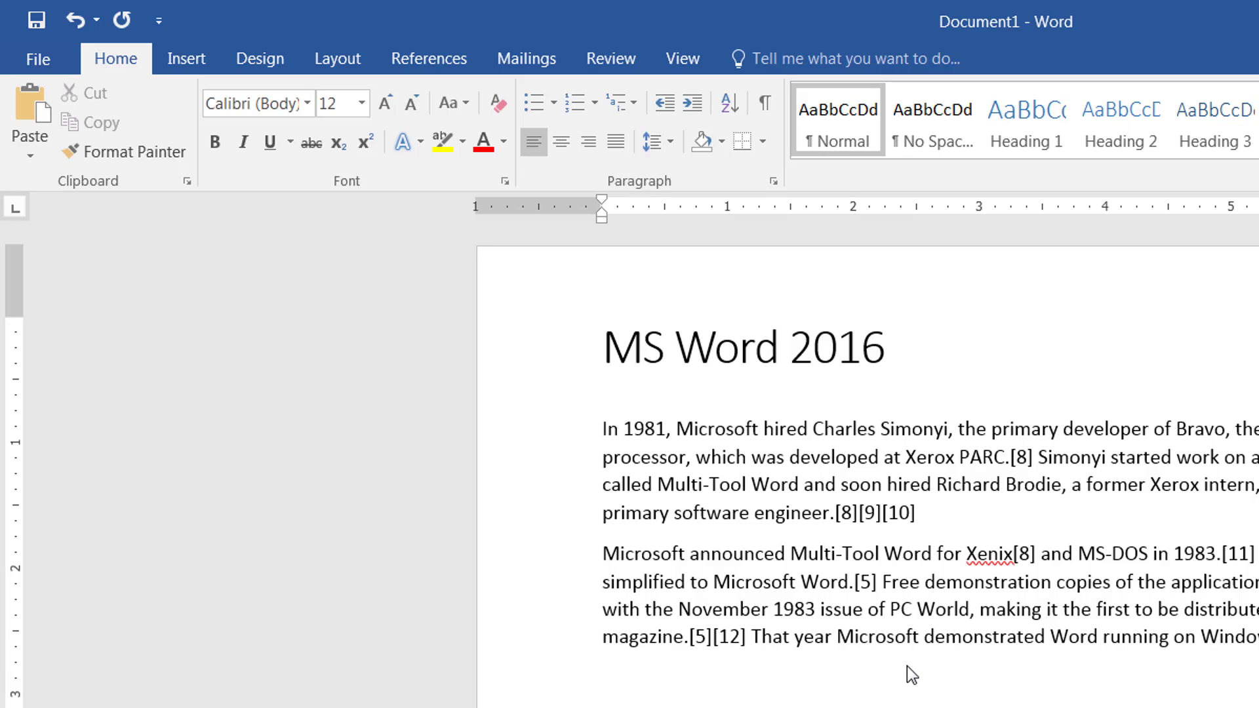
Step: Open Word Options at the Proofing page
{"action": "left_click", "coordinate": [59, 66]}
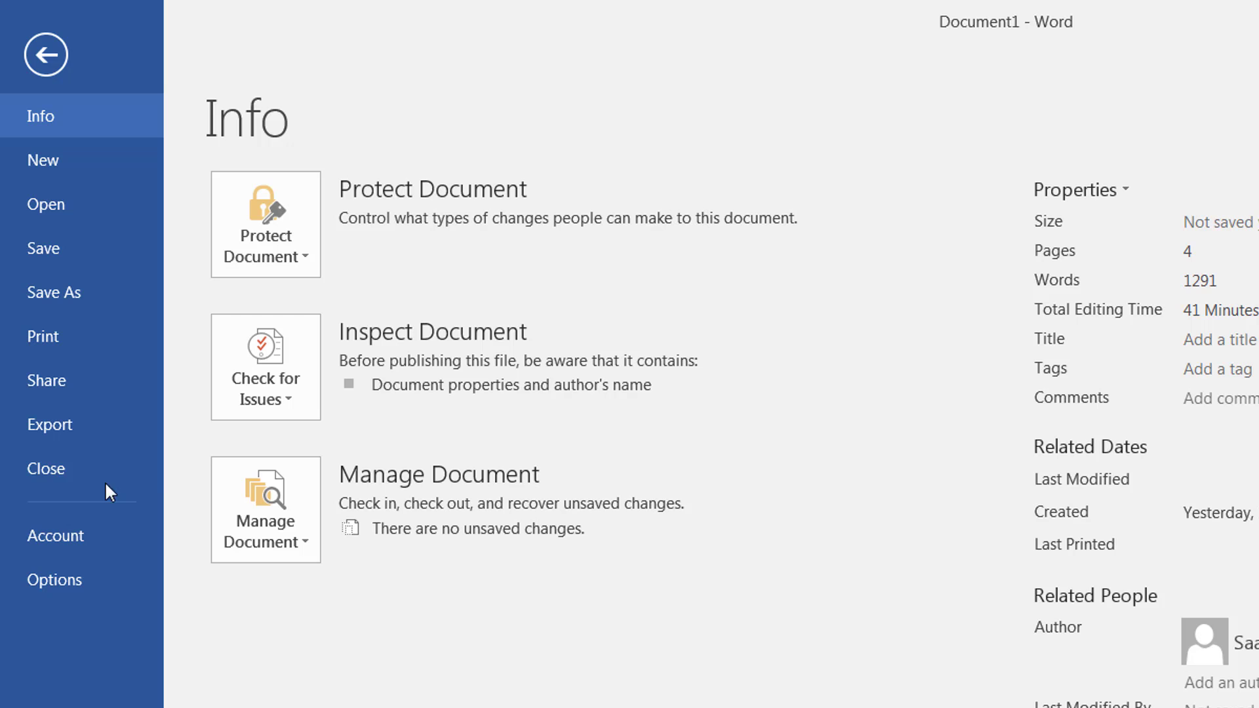
{"action": "left_click", "coordinate": [100, 573]}
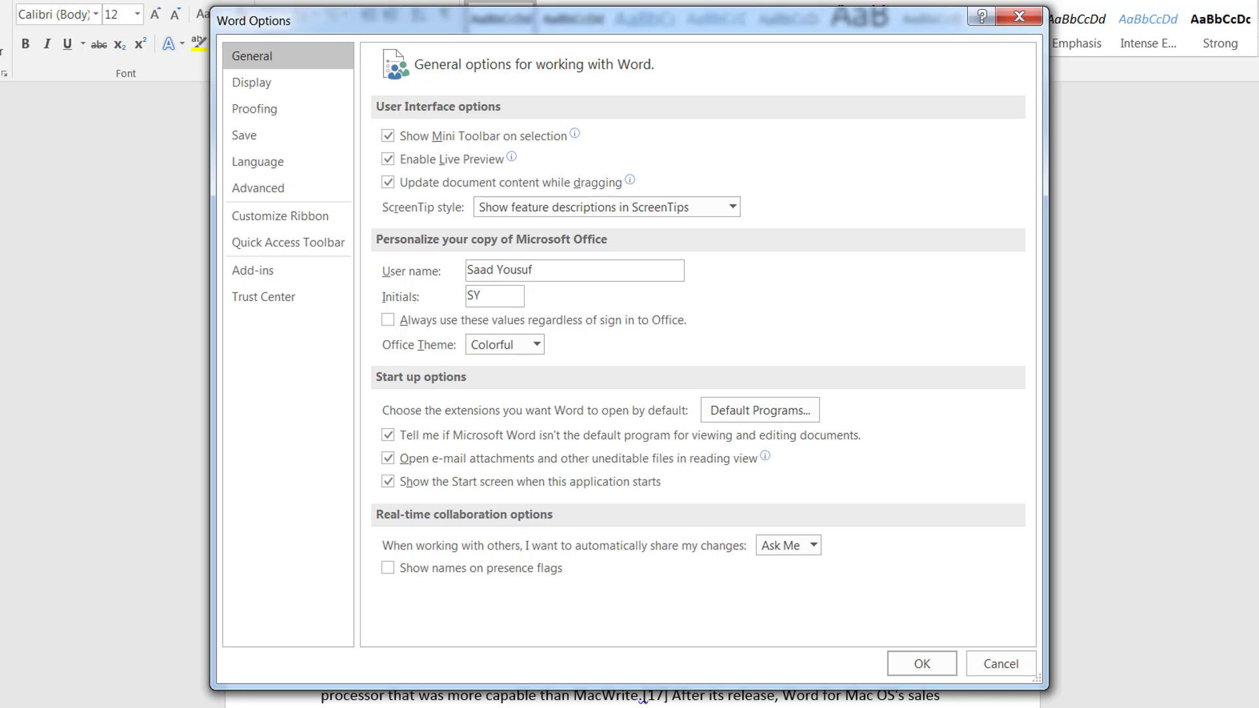
{"action": "left_click", "coordinate": [245, 107]}
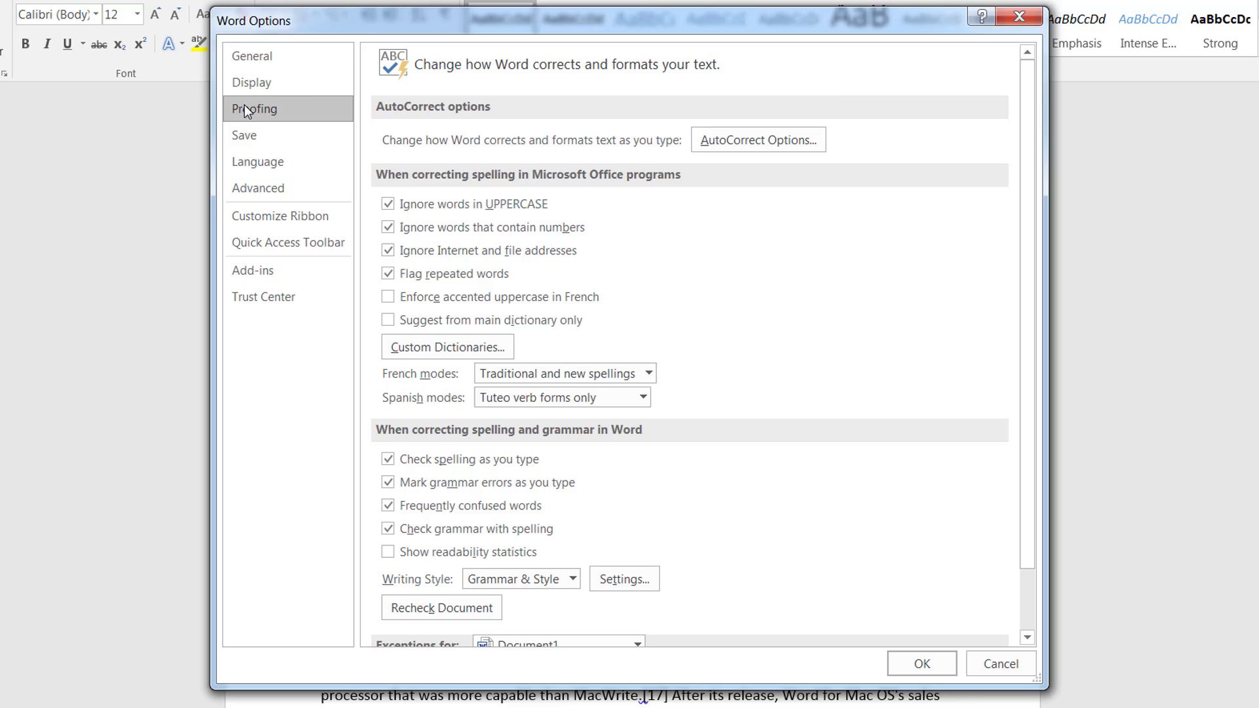
Step: Open the AutoCorrect tab and scroll through the Replace/With entries, including 'thsi' → 'this'
{"action": "left_click", "coordinate": [734, 147]}
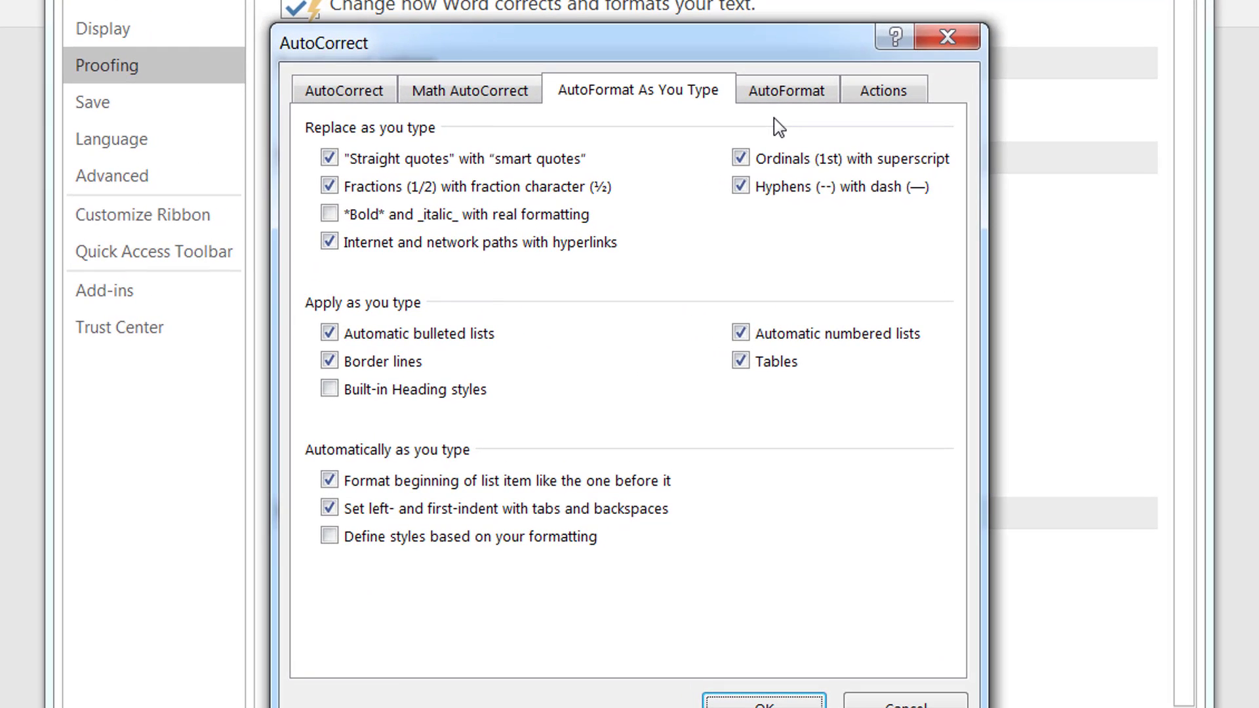
{"action": "left_click", "coordinate": [341, 95]}
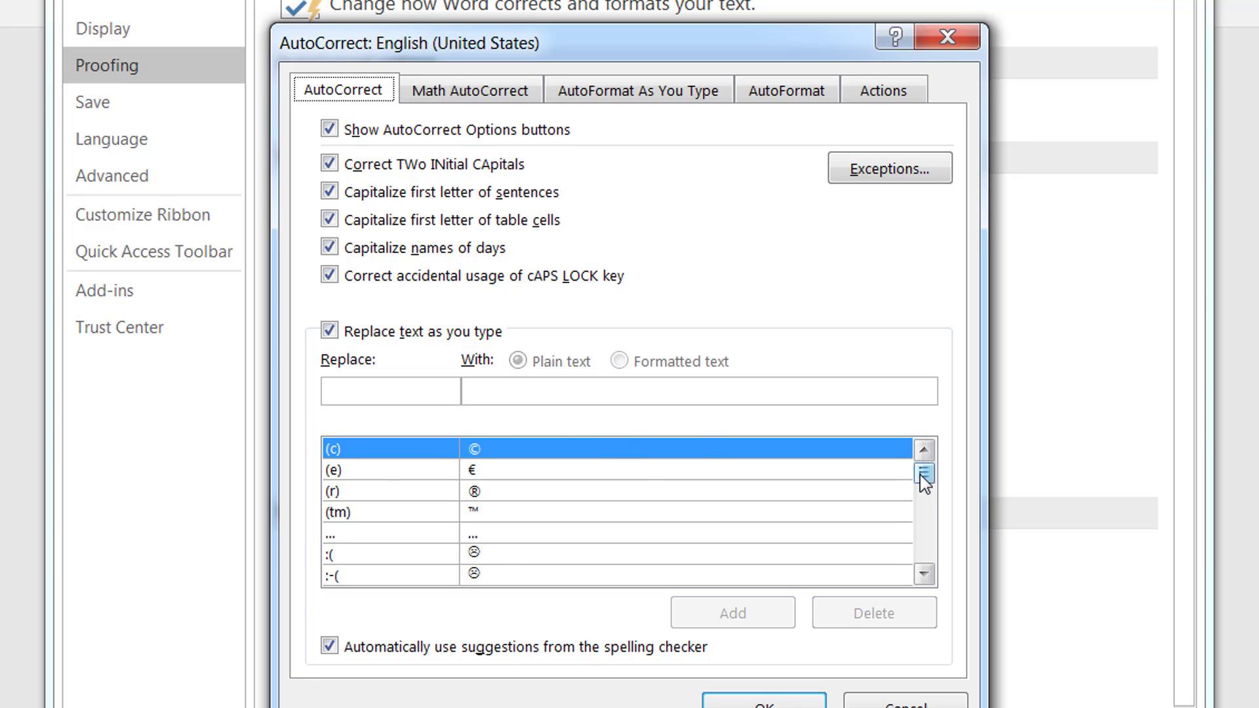
{"action": "left_click_drag", "start_coordinate": [925, 479], "coordinate": [925, 553]}
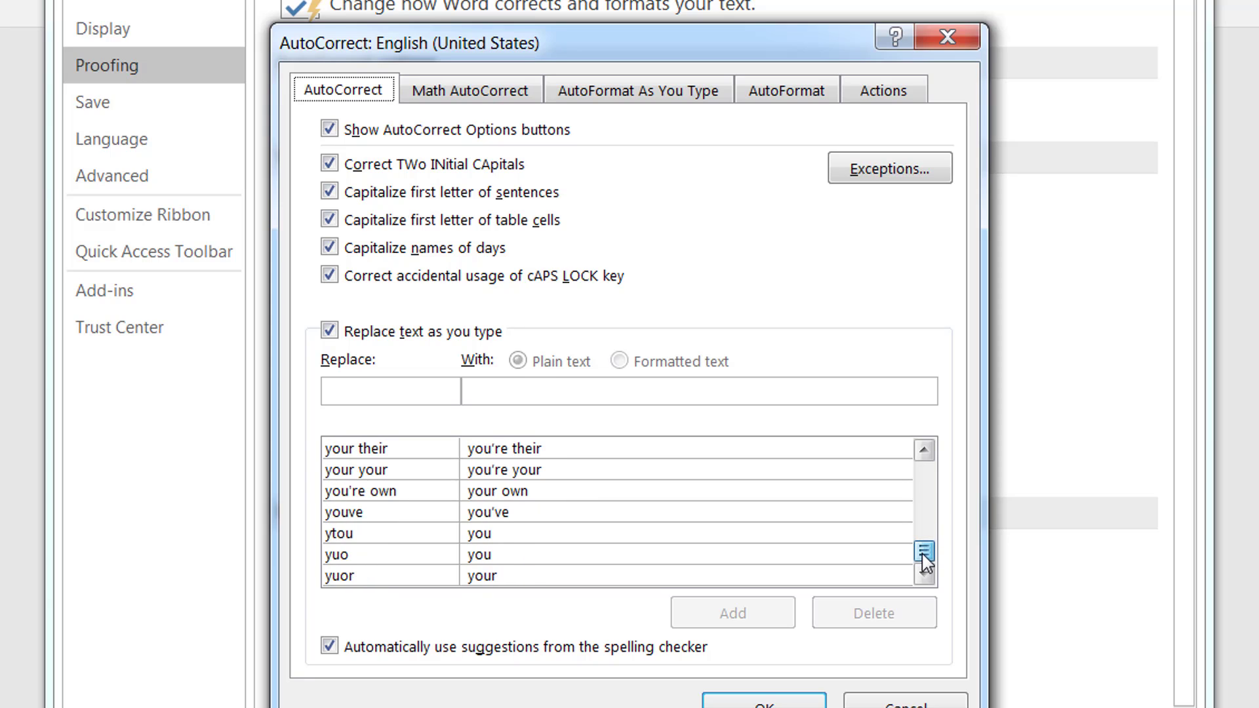
{"action": "left_click", "coordinate": [925, 498]}
{"action": "left_click", "coordinate": [926, 499]}
{"action": "left_click", "coordinate": [927, 499]}
{"action": "left_click", "coordinate": [927, 499]}
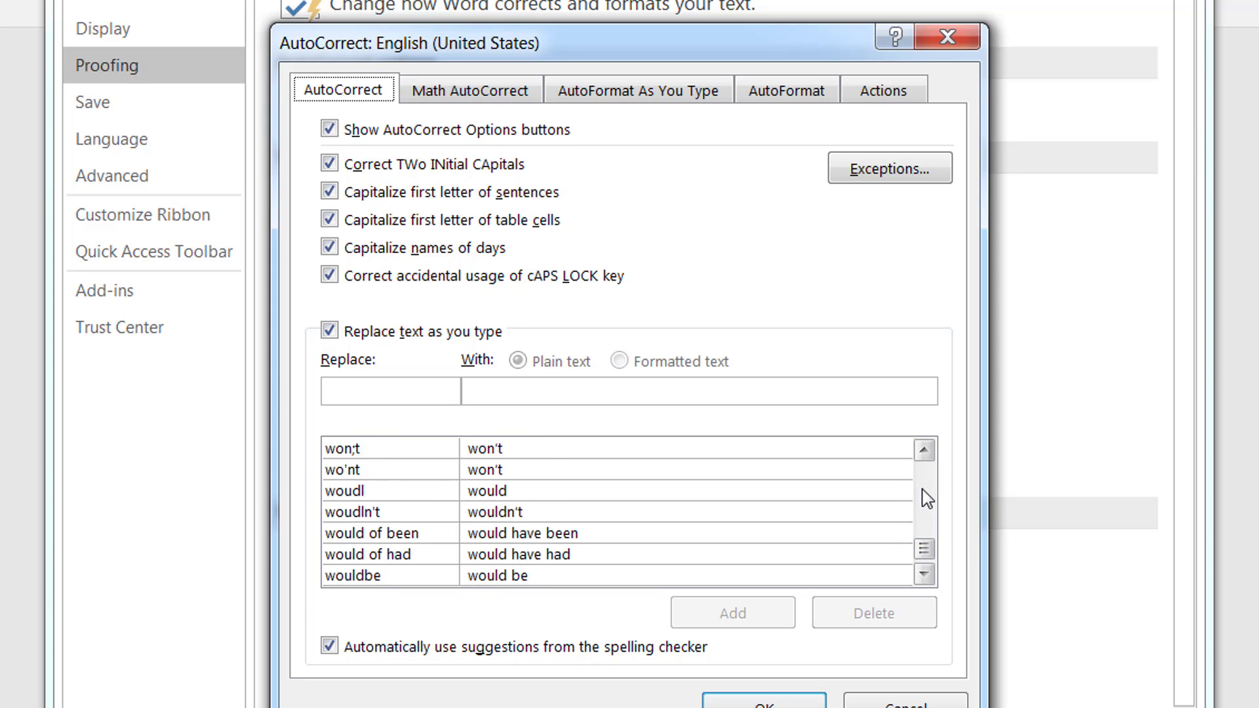
{"action": "left_click", "coordinate": [926, 498]}
{"action": "left_click", "coordinate": [927, 499]}
{"action": "left_click", "coordinate": [927, 498]}
{"action": "left_click", "coordinate": [927, 498]}
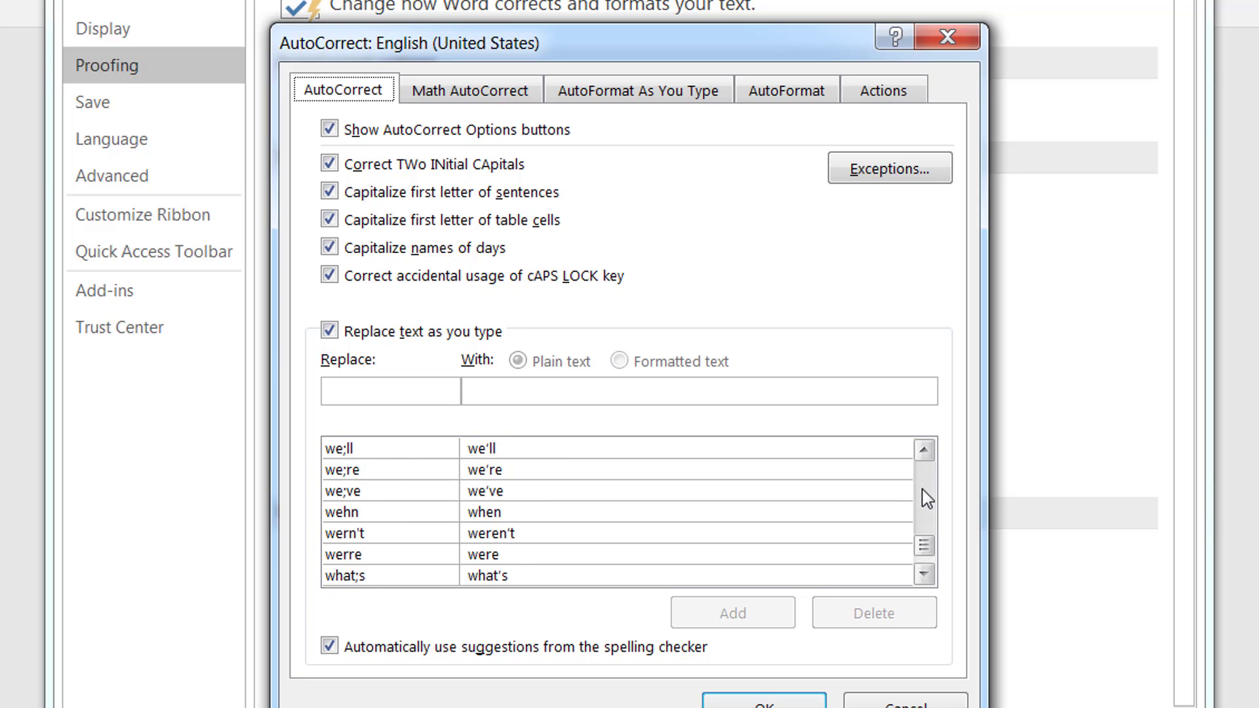
{"action": "left_click", "coordinate": [927, 498]}
{"action": "left_click", "coordinate": [926, 499]}
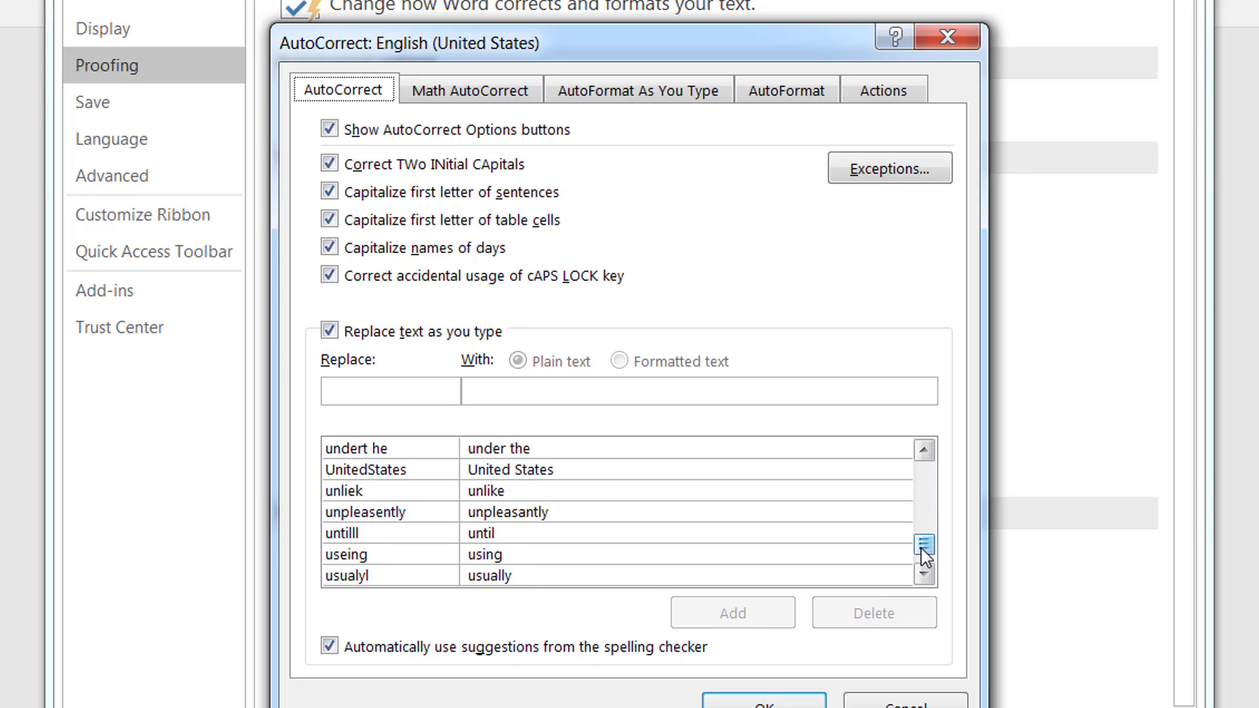
{"action": "left_click_drag", "start_coordinate": [919, 554], "coordinate": [924, 578]}
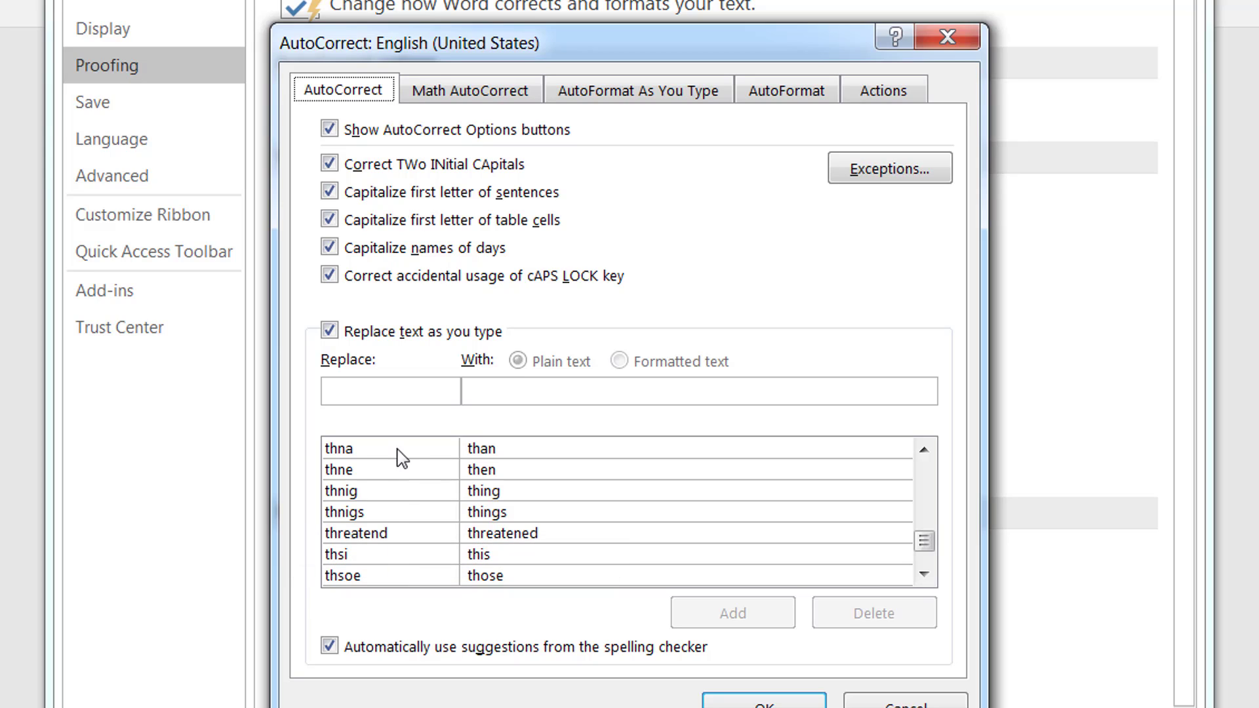
Step: Enter 'MS' in Replace and 'Microsoft' in With, then add the entry
{"action": "left_click", "coordinate": [400, 389]}
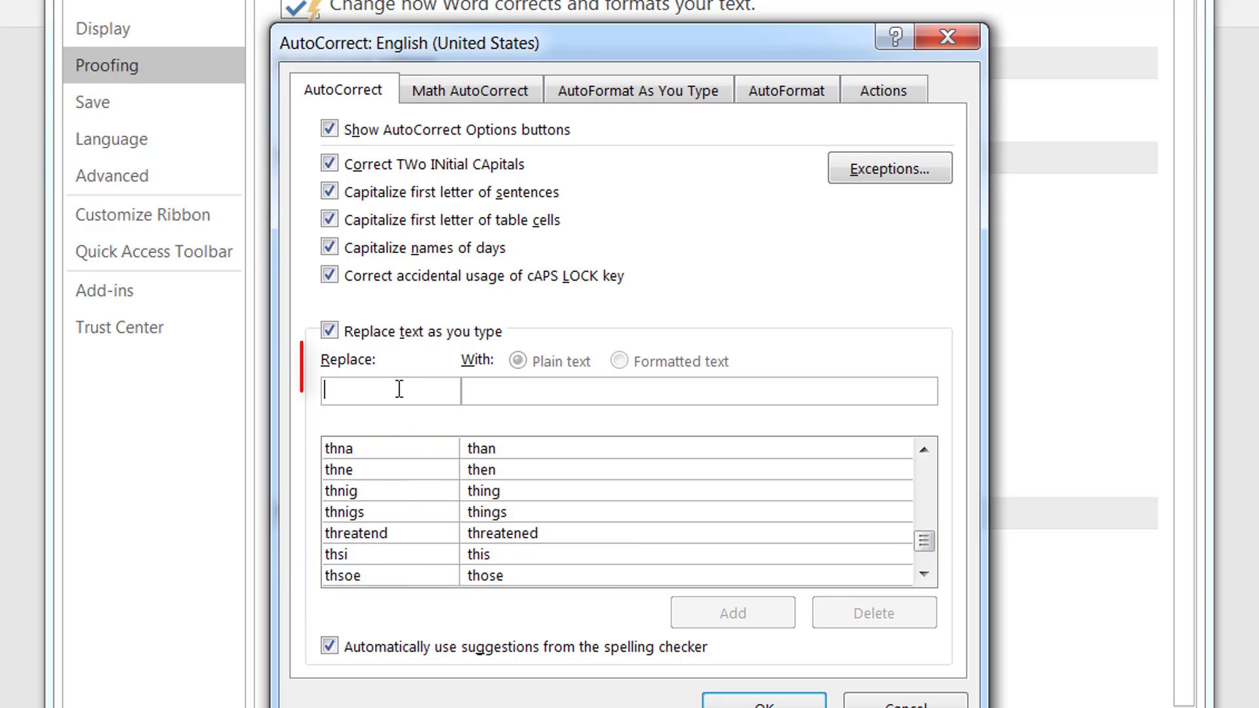
{"action": "type", "text": "MS"}
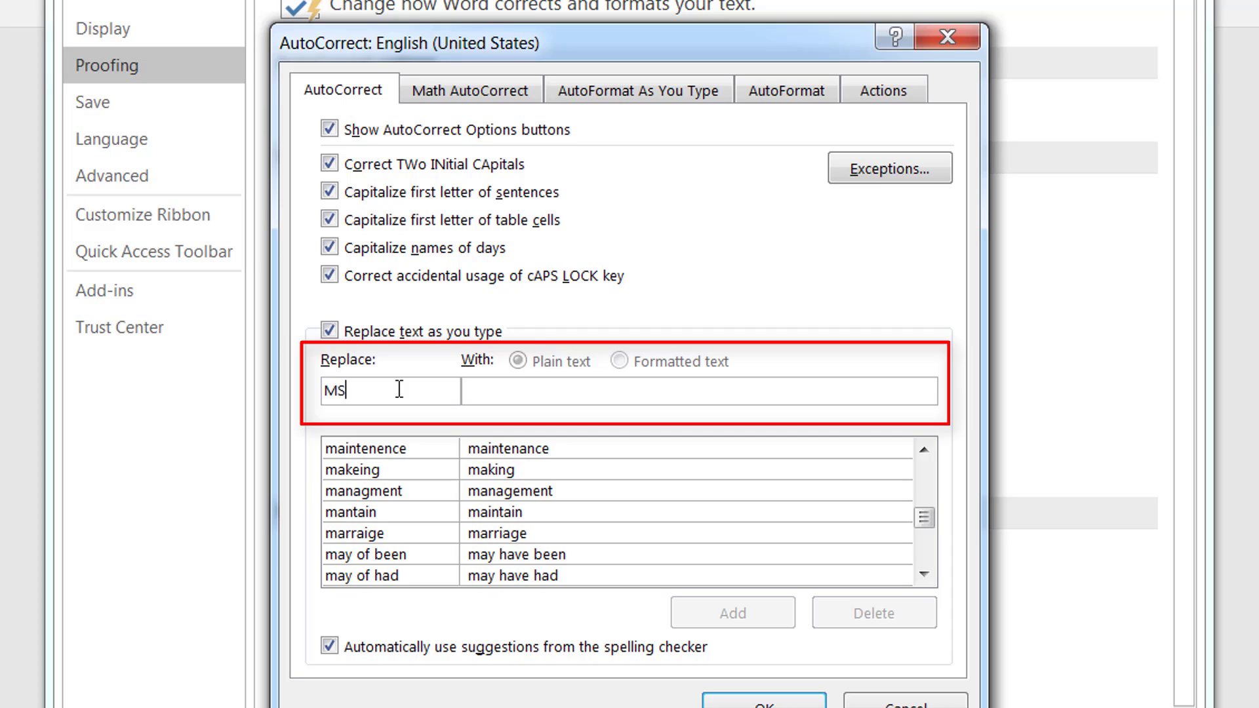
{"action": "key", "text": "Tab"}
{"action": "type", "text": "Micros"}
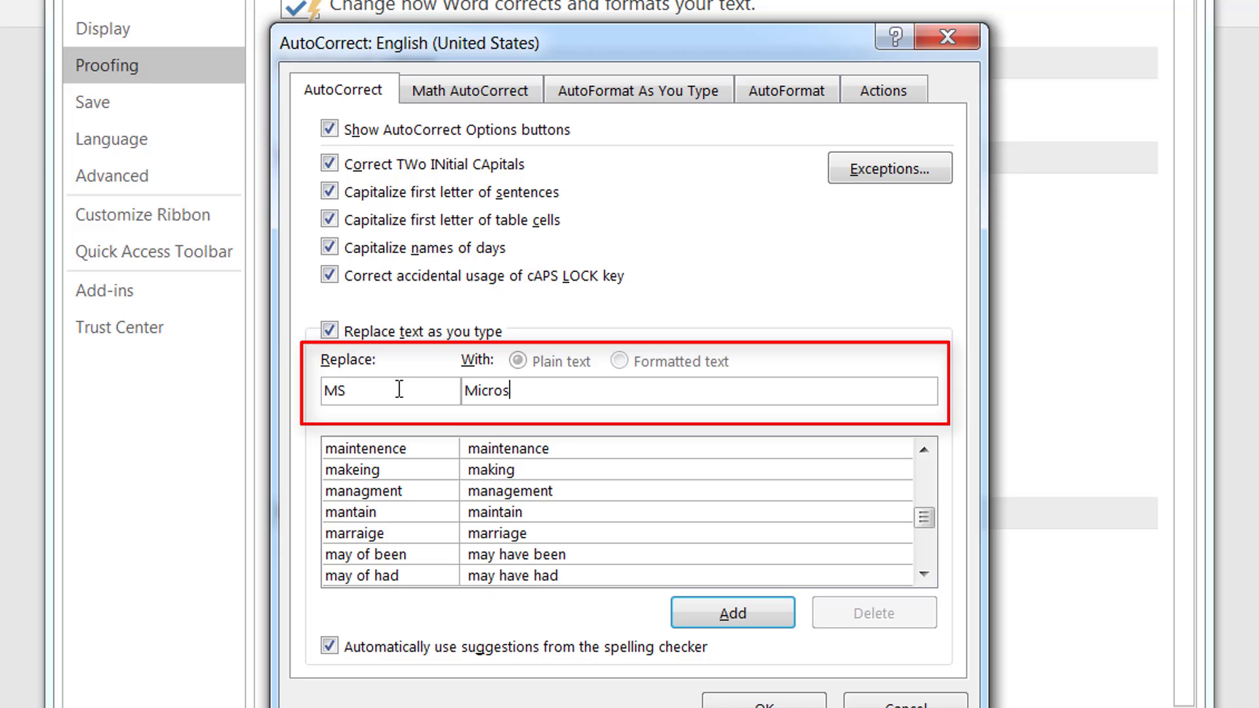
{"action": "type", "text": "oft"}
{"action": "left_click", "coordinate": [761, 615]}
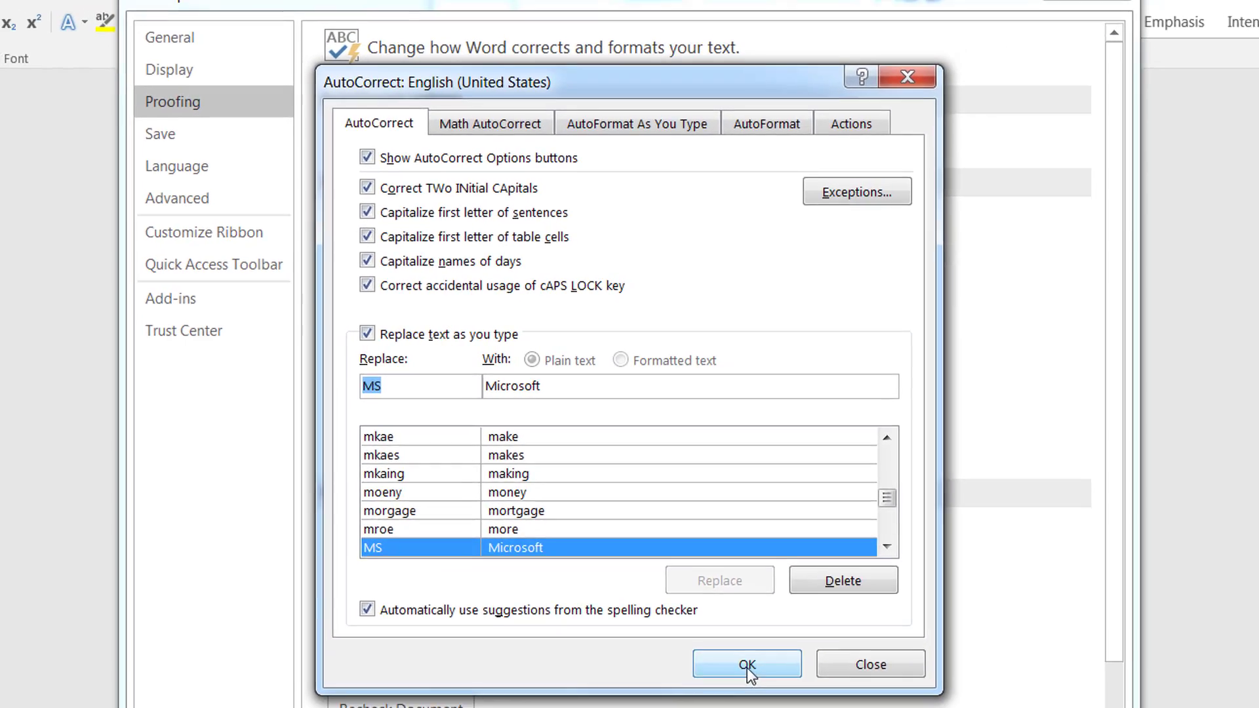
Step: Close AutoCorrect and Word Options, then type 'MS' on the blank line so it becomes 'Microsoft'
{"action": "left_click", "coordinate": [752, 675]}
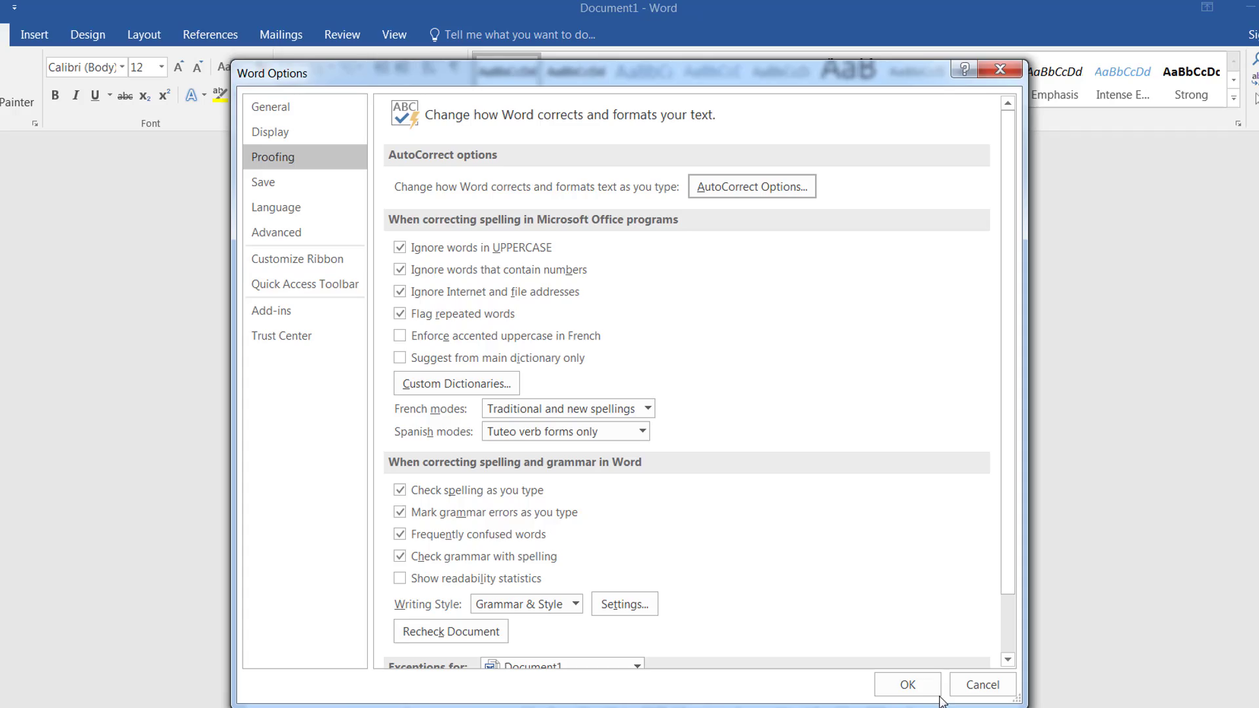
{"action": "left_click", "coordinate": [907, 685]}
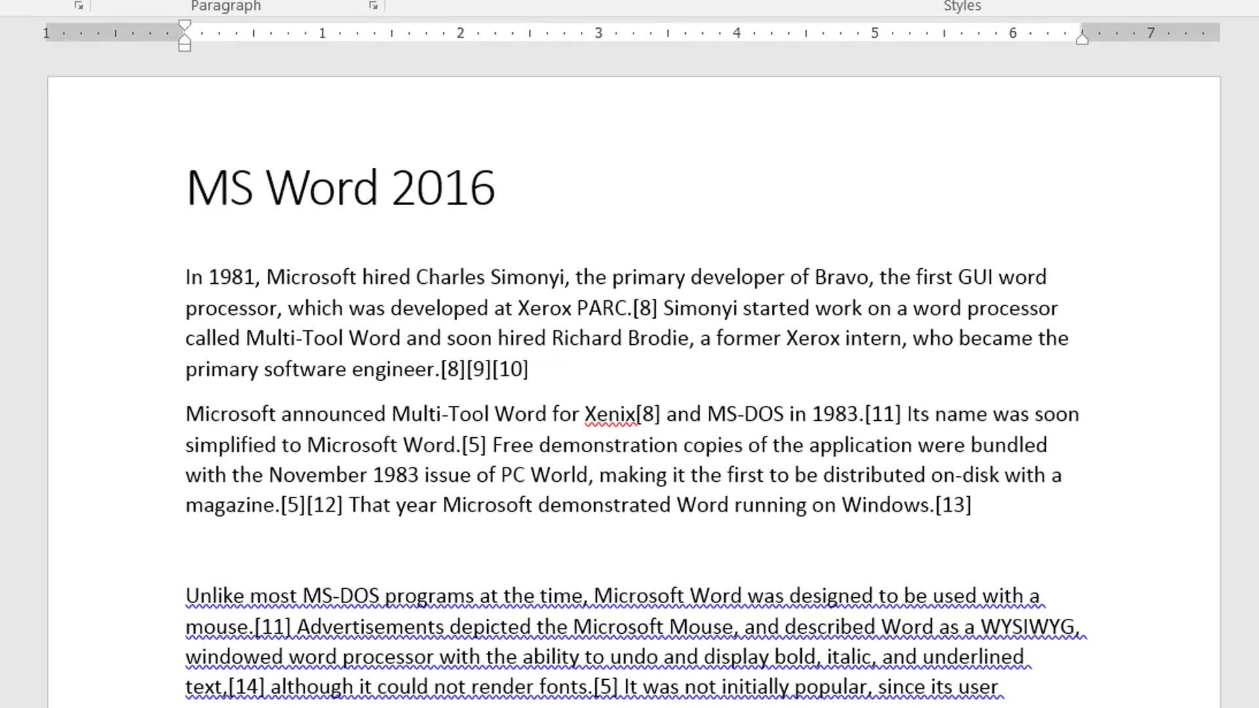
{"action": "type", "text": "MS"}
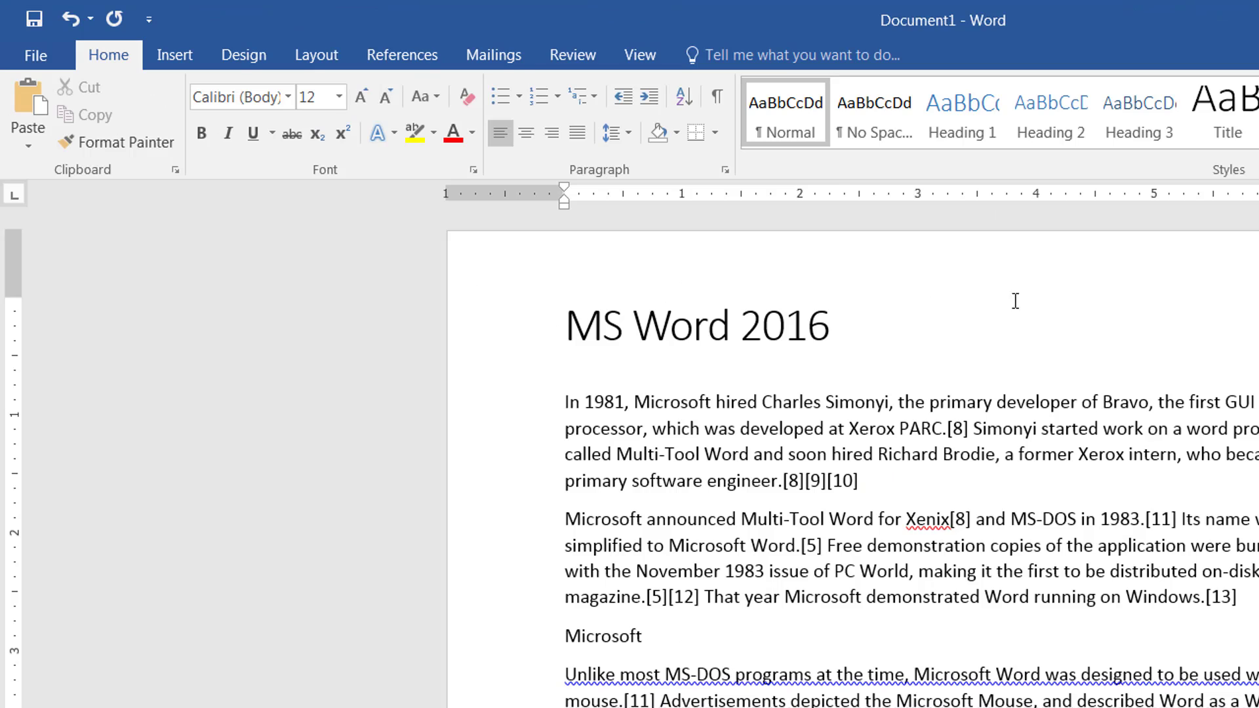
Step: Reopen AutoCorrect through Options > Proofing, delete the 'MS' → 'Microsoft' entry, and confirm
{"action": "left_click", "coordinate": [42, 53]}
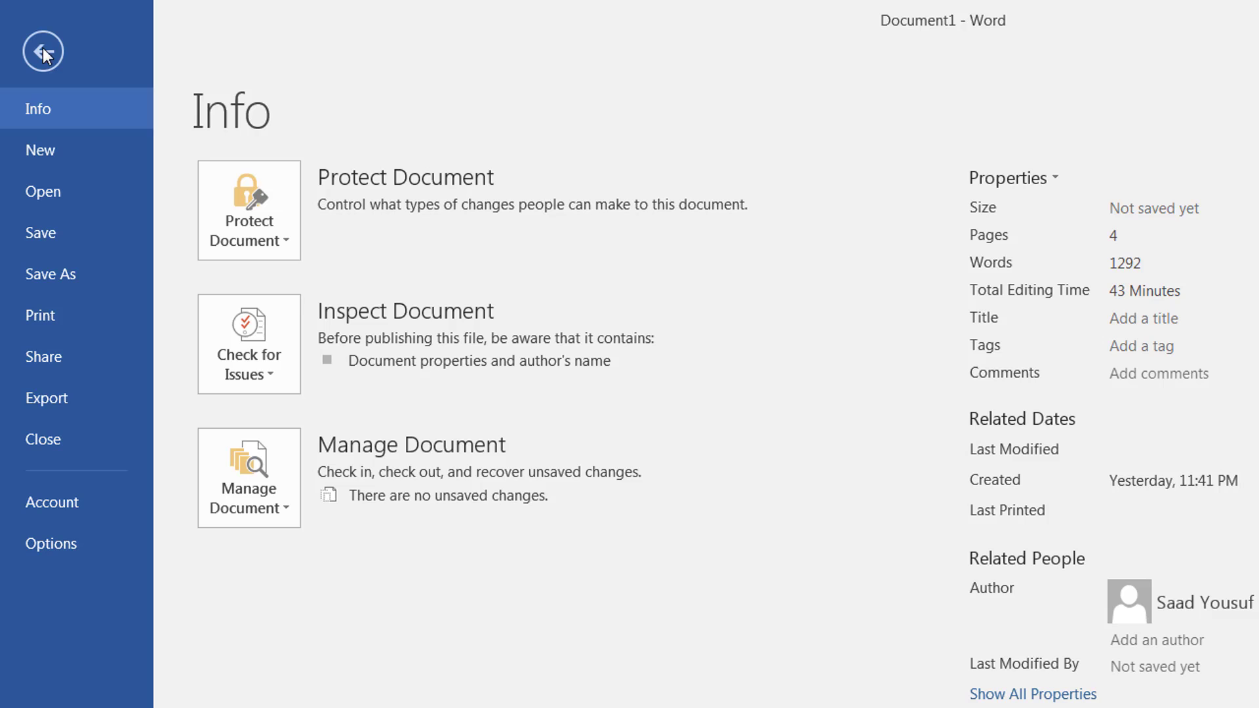
{"action": "left_click", "coordinate": [73, 530]}
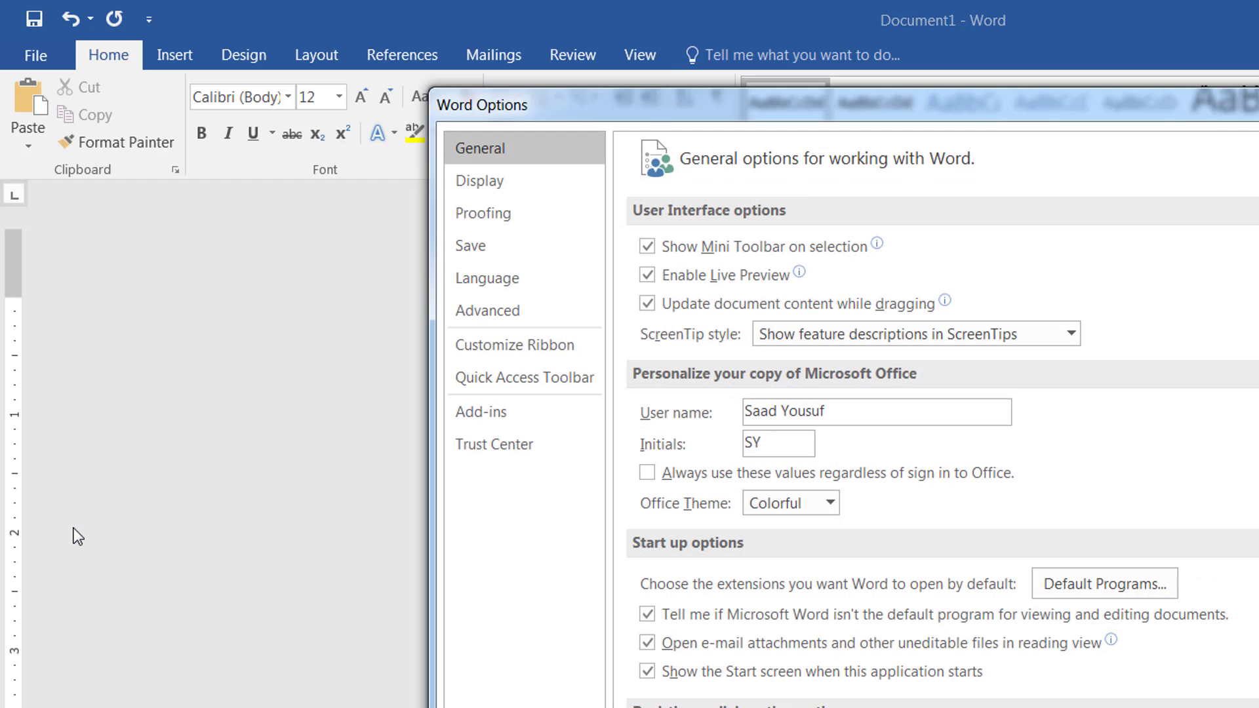
{"action": "left_click", "coordinate": [509, 215]}
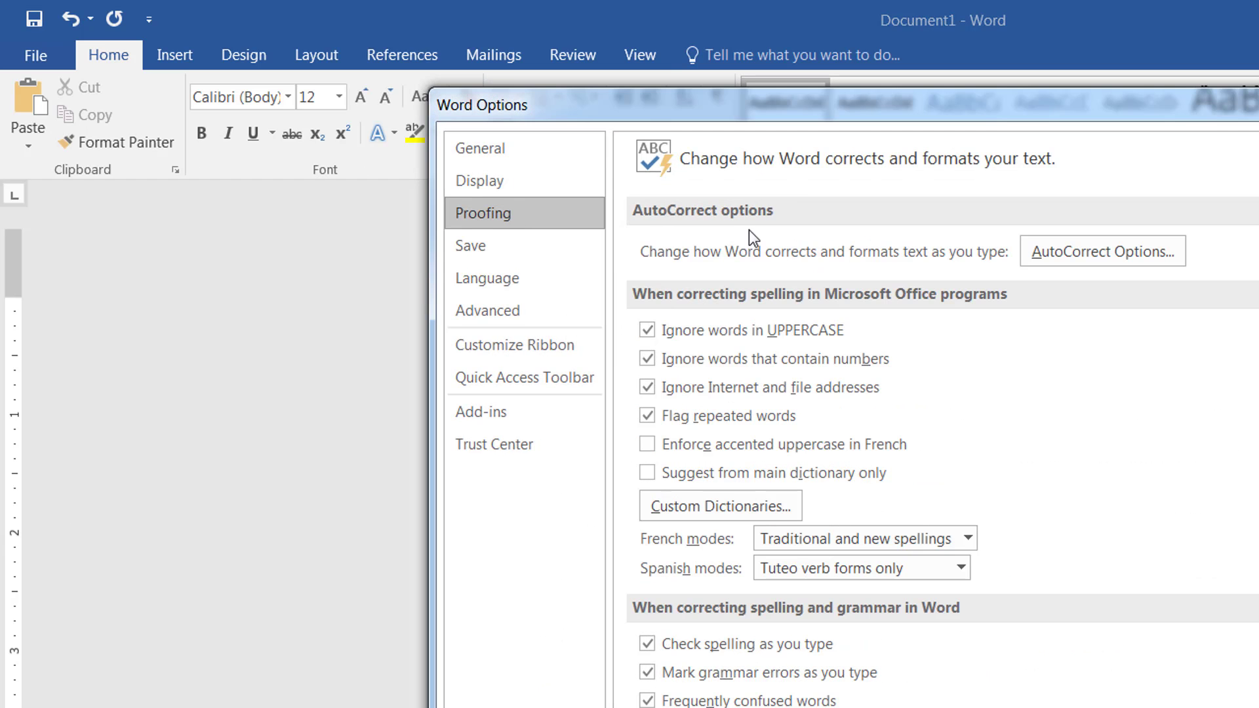
{"action": "left_click", "coordinate": [1103, 252]}
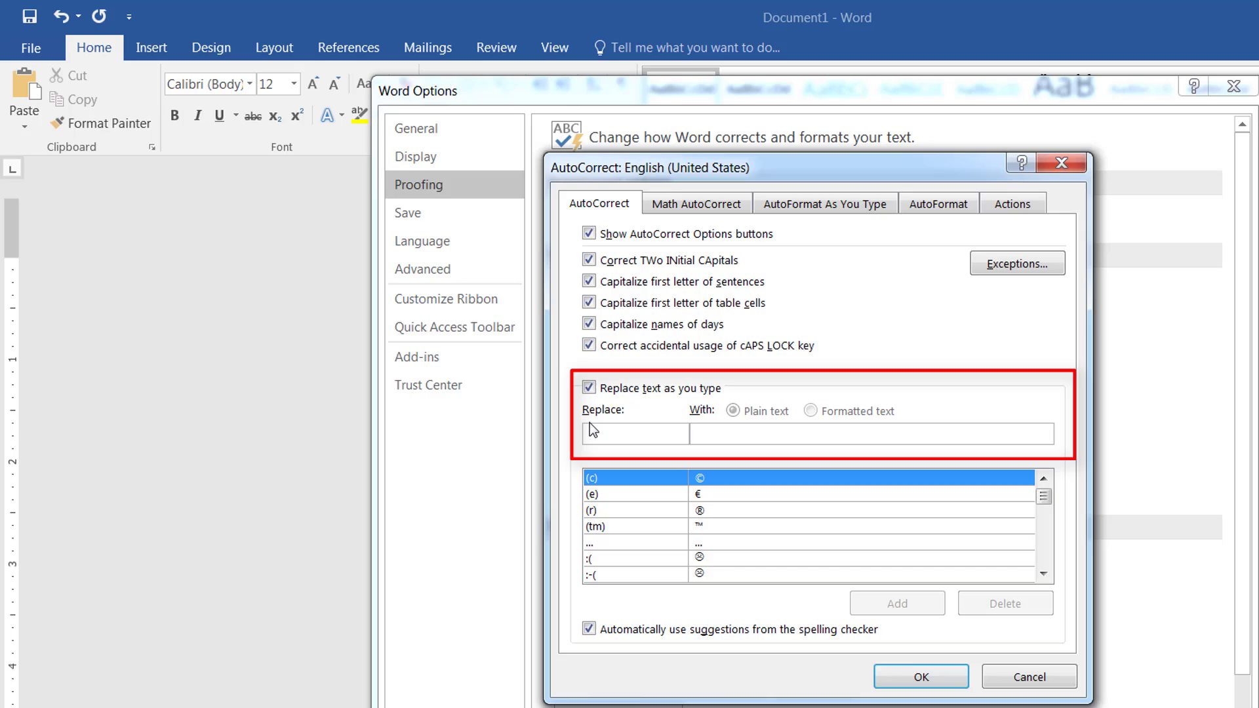
{"action": "type", "text": "MS"}
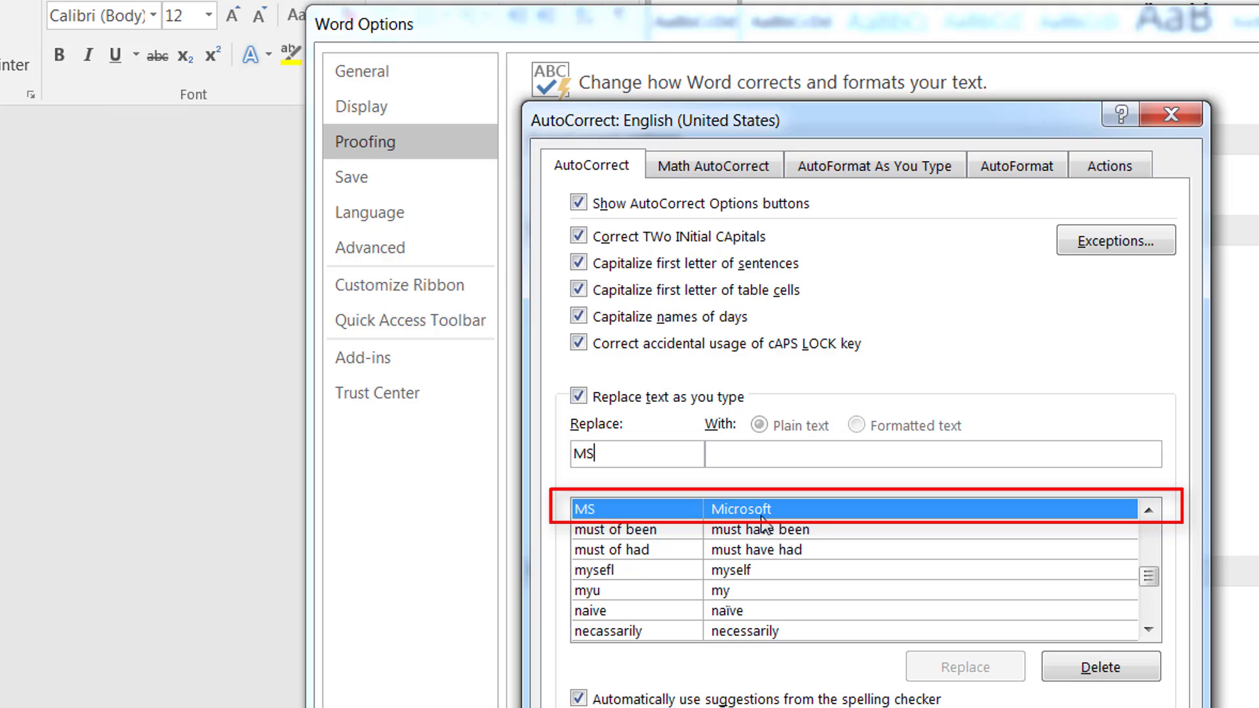
{"action": "left_click", "coordinate": [1123, 676]}
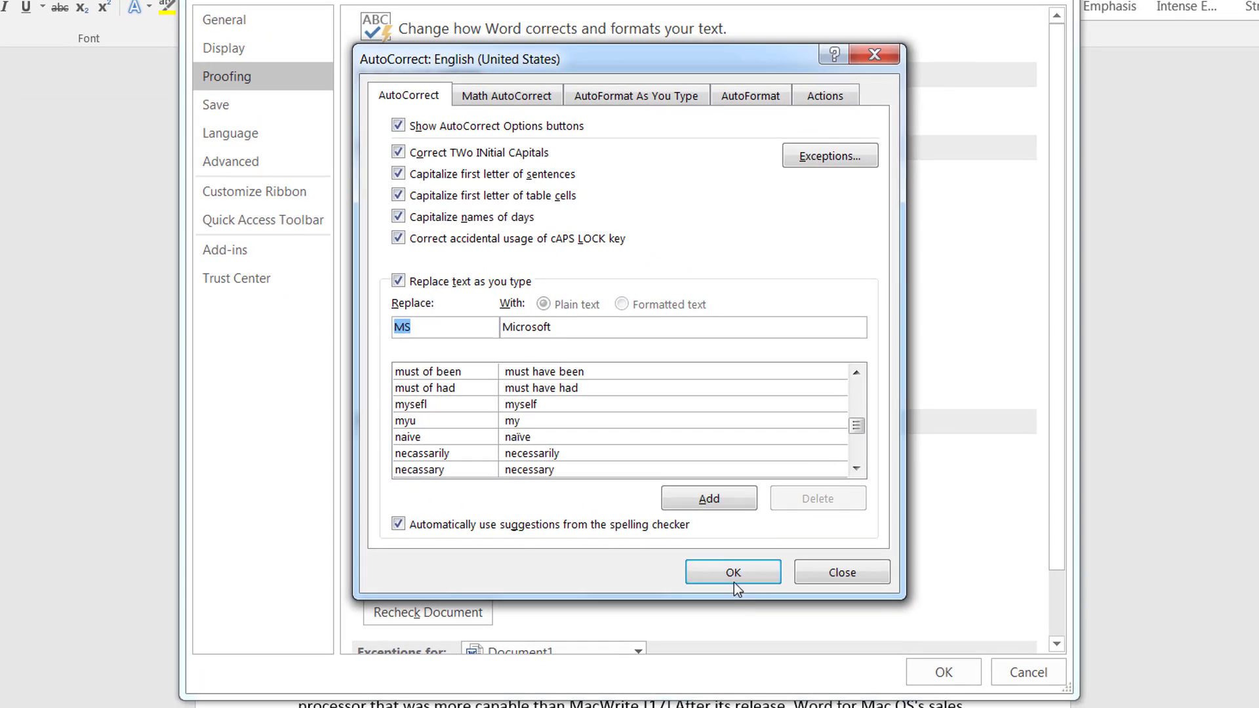
{"action": "left_click", "coordinate": [921, 707]}
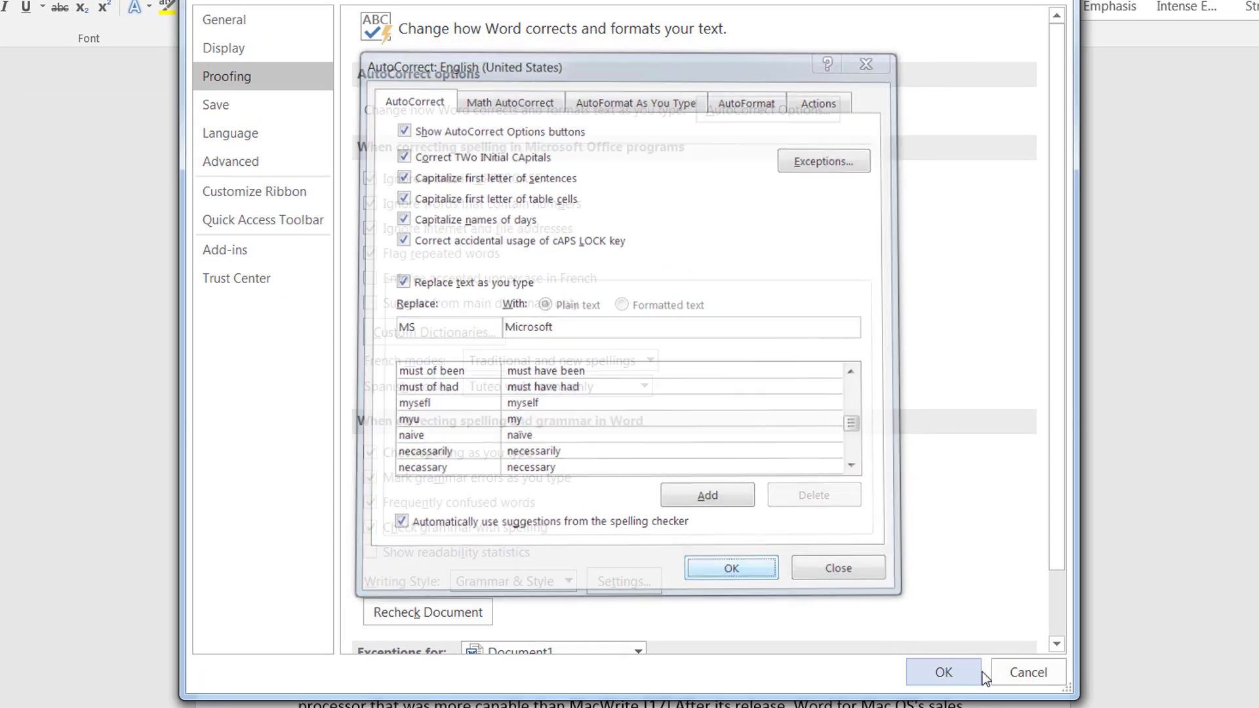
Step: Close Word Options and type 'MS' after 'Microsoft', which now stays as 'MS'
{"action": "left_click", "coordinate": [943, 672]}
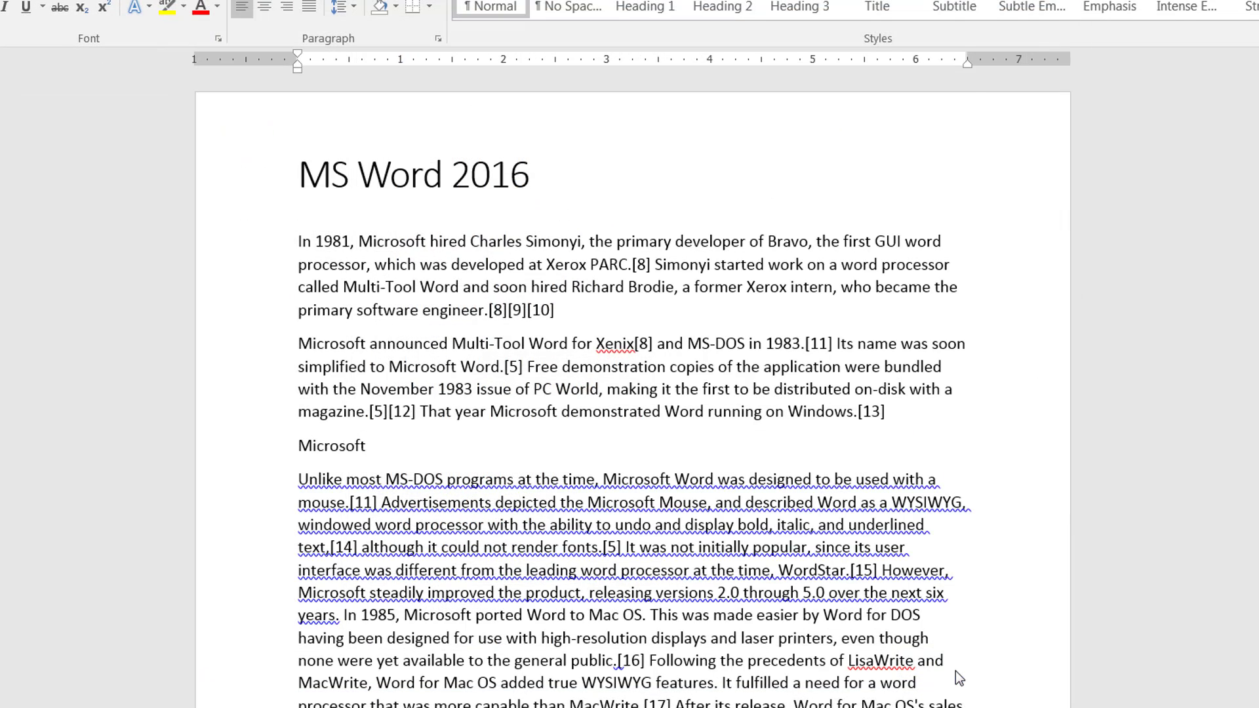
{"action": "type", "text": "MS"}
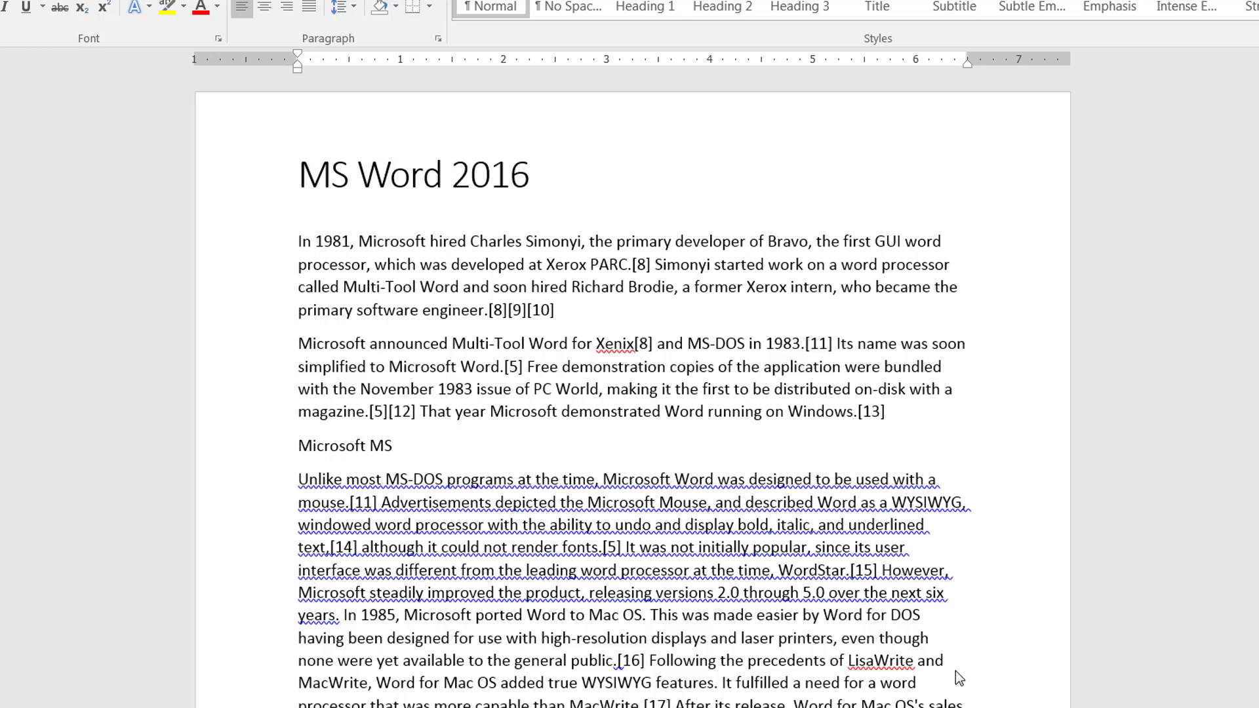